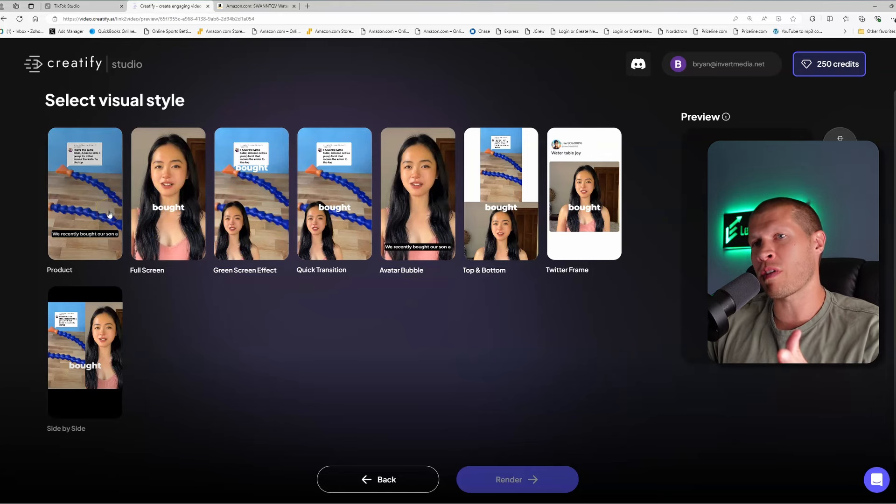
Choose the Product visual style for the video and open it in the full editor
left_click(146, 211)
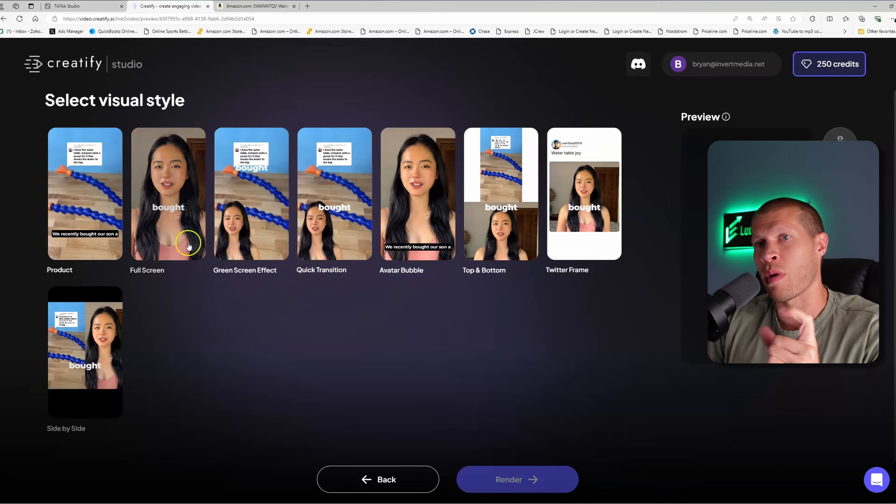
left_click(101, 229)
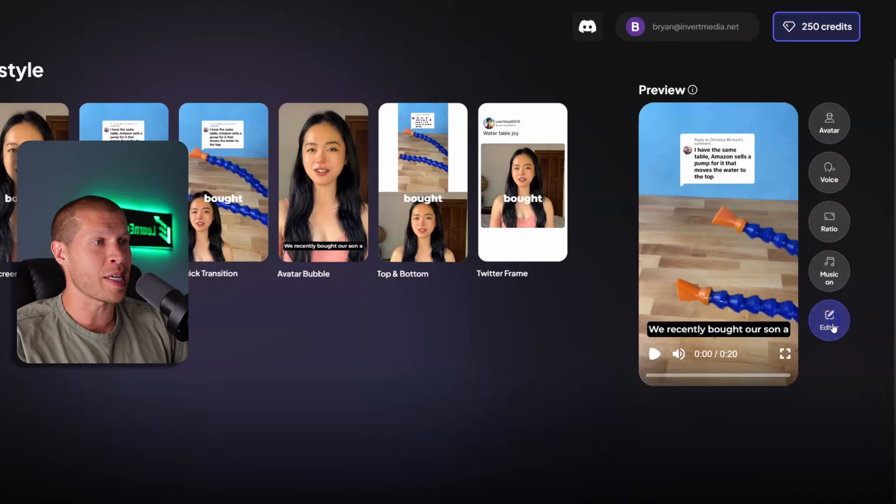
left_click(831, 323)
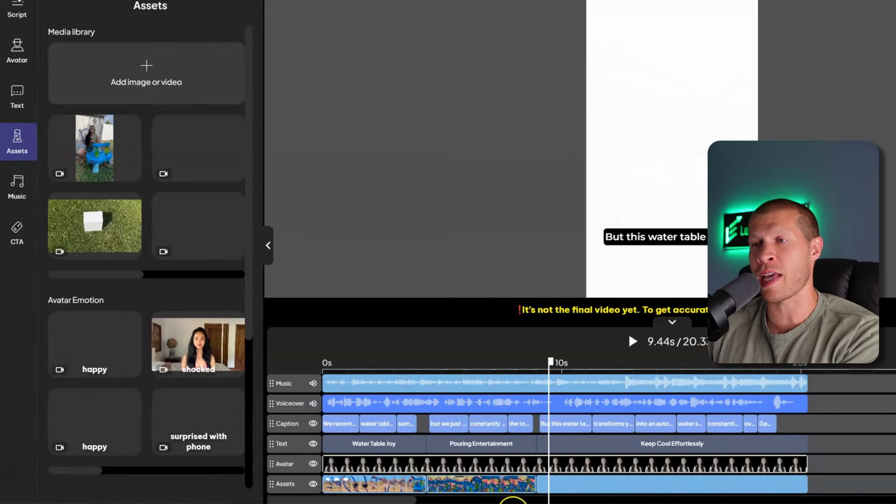
Remove the background music track from the timeline and select the voiceover track
left_click(313, 383)
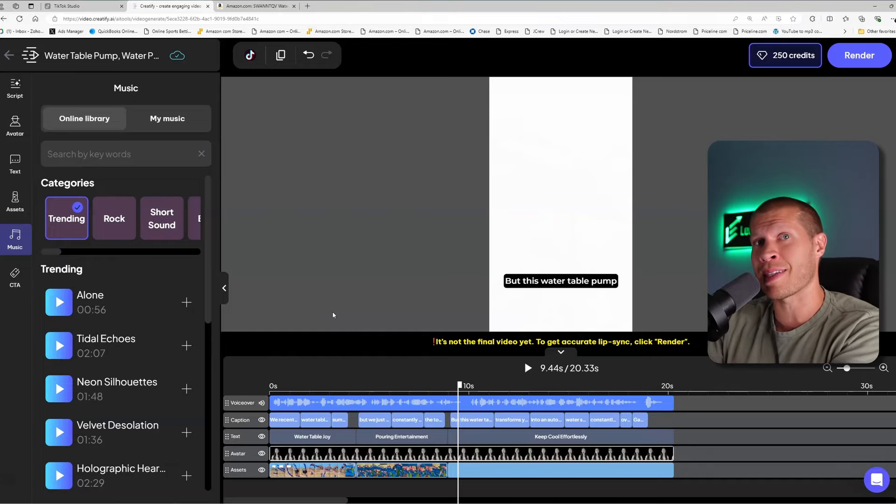
left_click(310, 402)
Compare the subtitle presets on the first caption and apply the bold cyan uppercase style
left_click(279, 419)
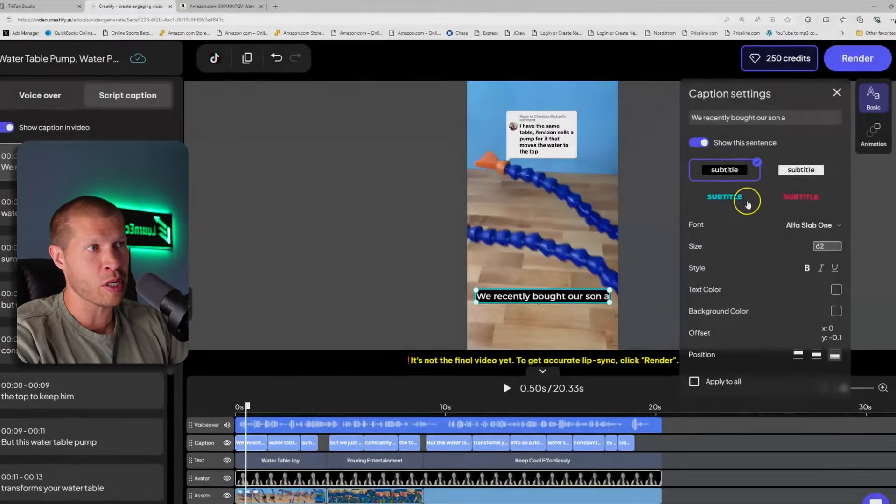
left_click(806, 186)
left_click(704, 228)
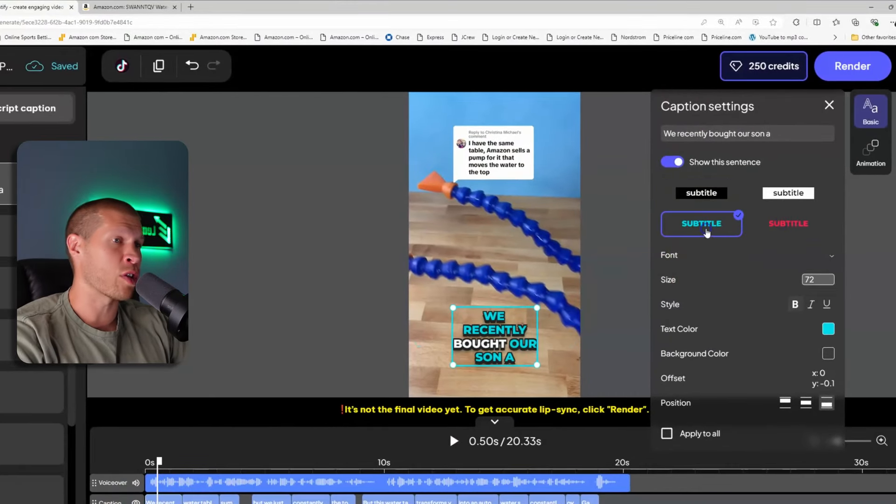
left_click(772, 205)
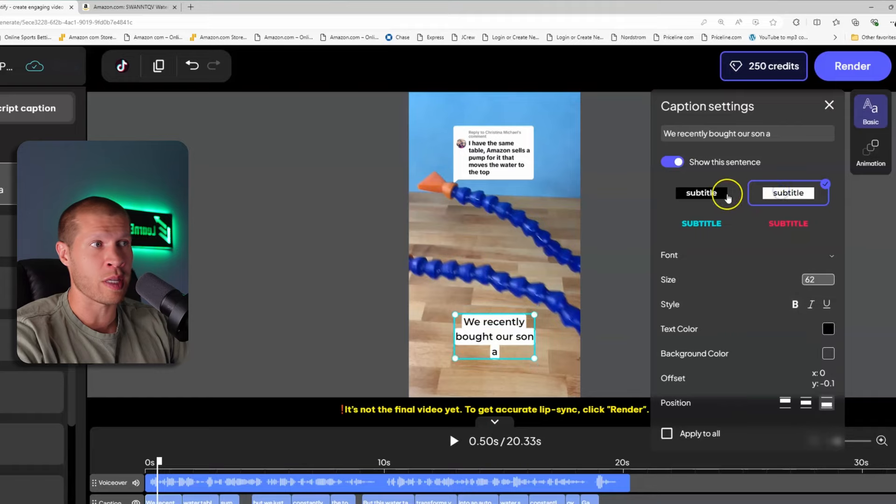
left_click(723, 196)
left_click(694, 229)
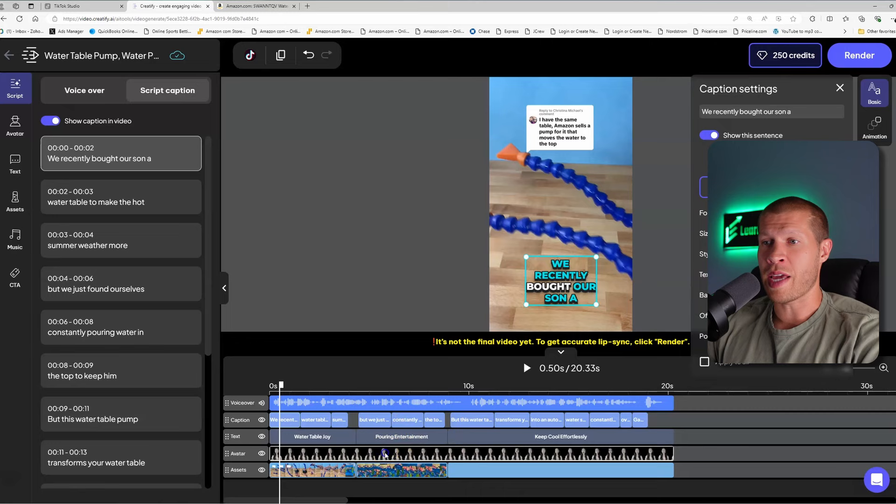
Hide the avatar track so the presenter is not shown in the video
left_click(382, 456)
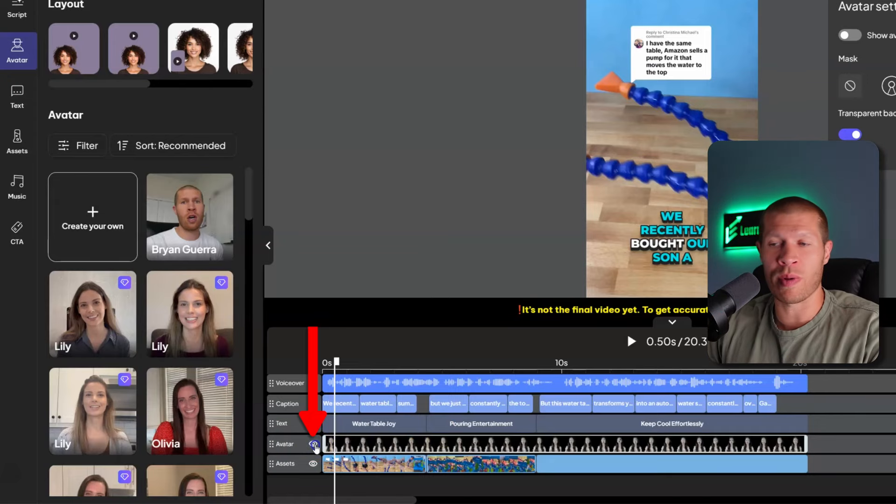
left_click(313, 444)
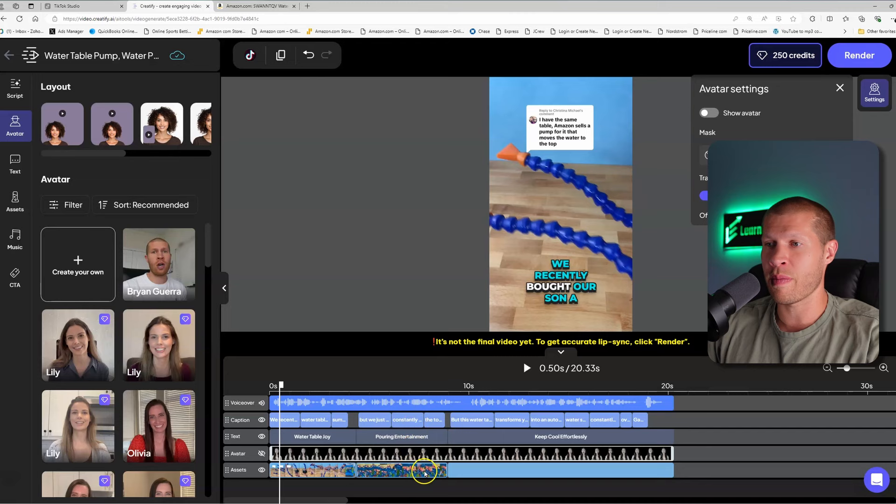
Shorten the blank clip on the Assets track, shift it to about 13 s, and put water table footage in the gap before it
left_click(458, 471)
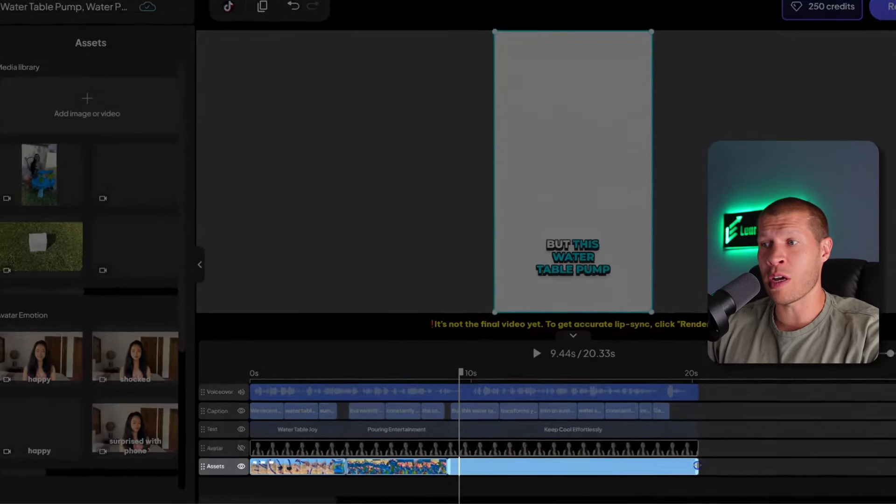
left_click_drag(672, 469, 576, 466)
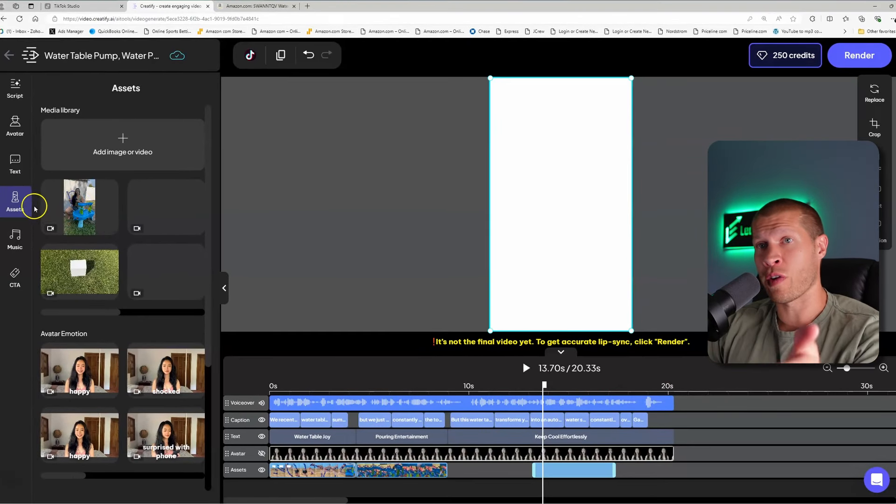
scroll(103, 219, "down", 3)
scroll(108, 224, "up", 3)
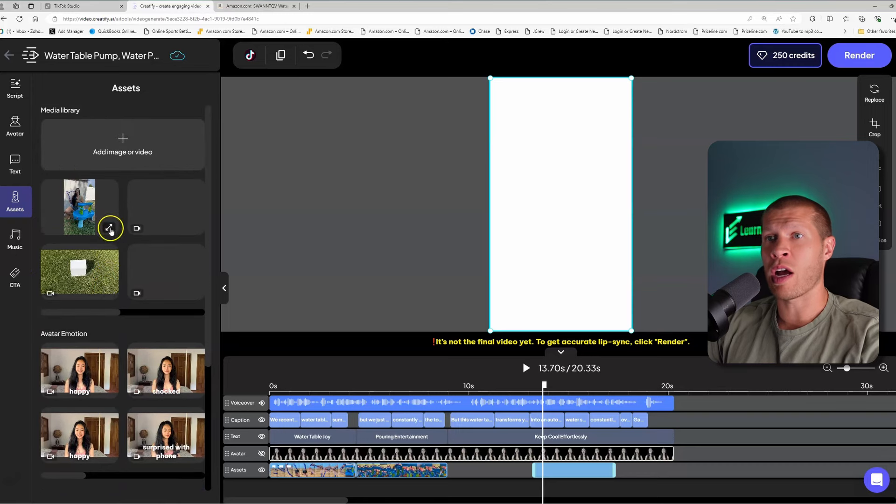
left_click_drag(99, 311, 137, 311)
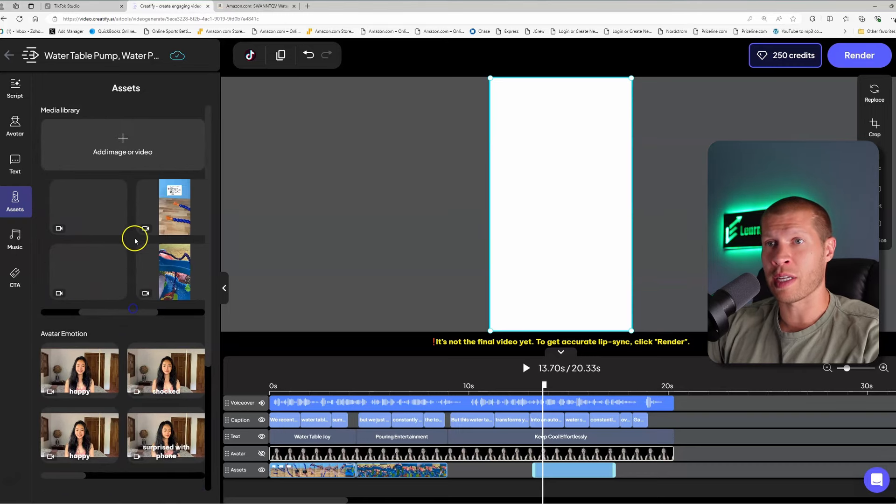
left_click_drag(163, 205, 532, 468)
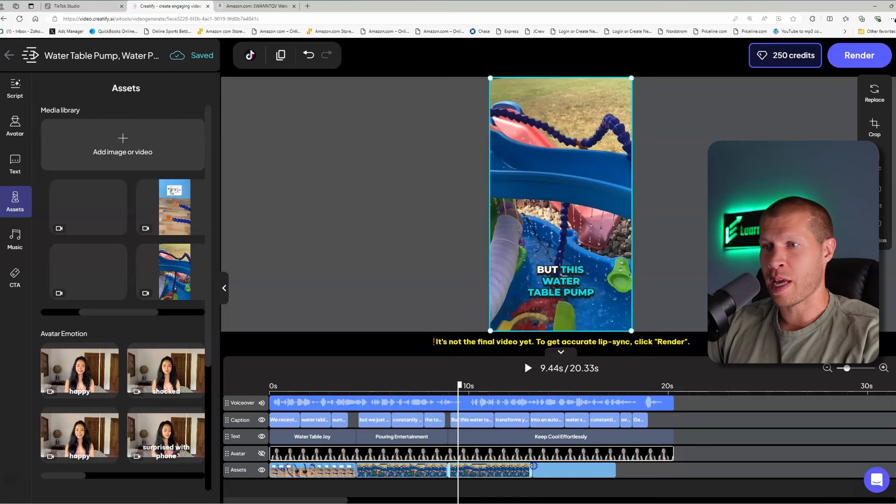
Add another media library clip at the end of the Assets track, from about 17 s to 20 s
left_click(651, 471)
left_click(241, 299)
left_click_drag(94, 286, 625, 474)
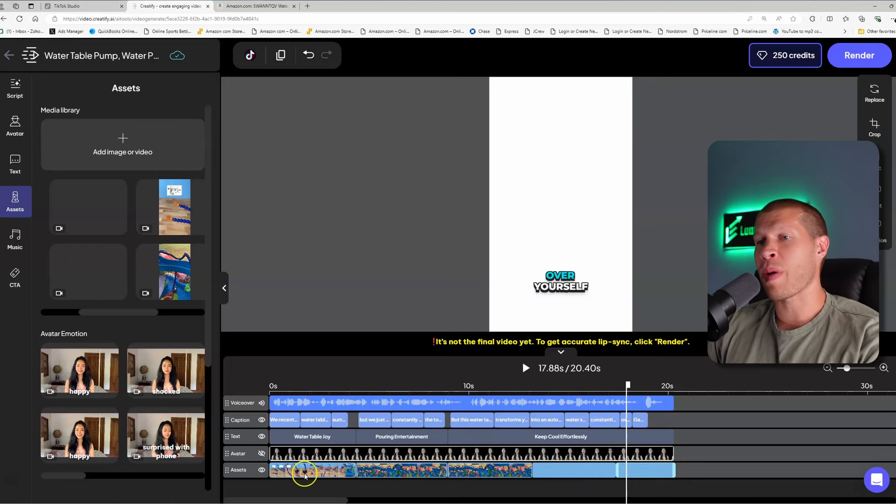
Replace the opening pump clip on the Assets track with the blue water table footage
left_click(305, 476)
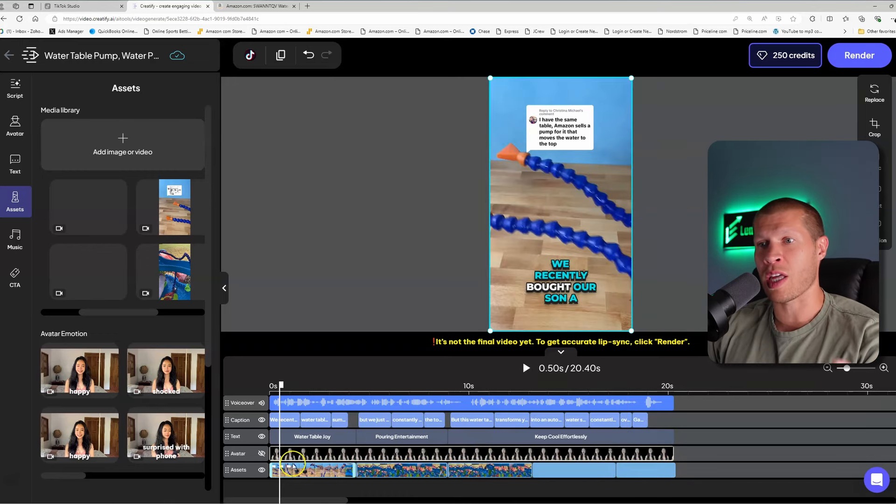
left_click_drag(108, 219, 289, 473)
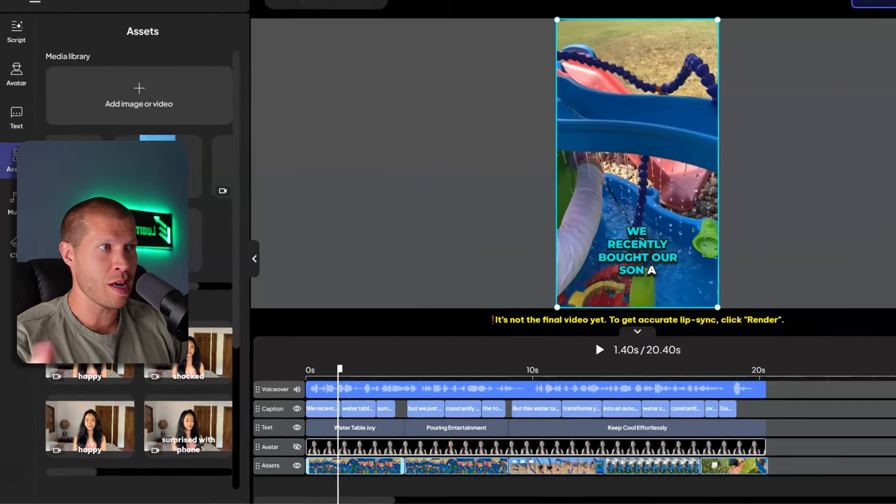
Try a middle segment of the first clip in the crop window, return the selection to the clip's beginning and accept it
left_click(875, 125)
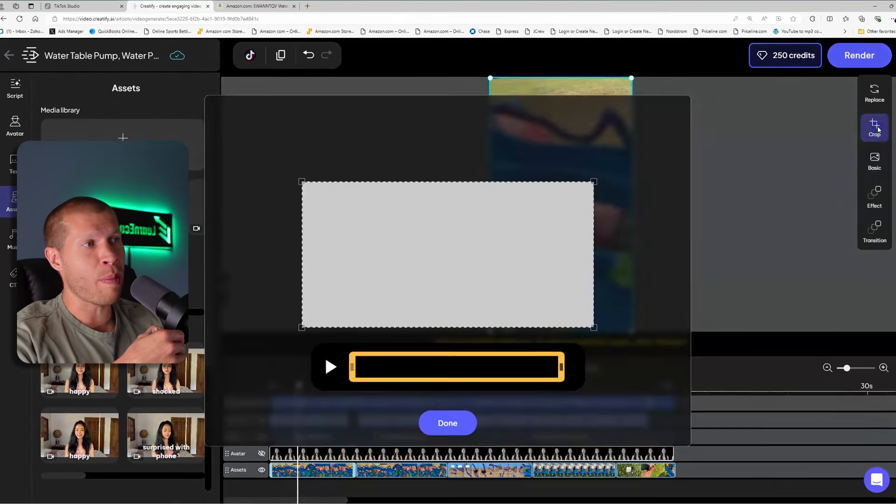
key("Escape")
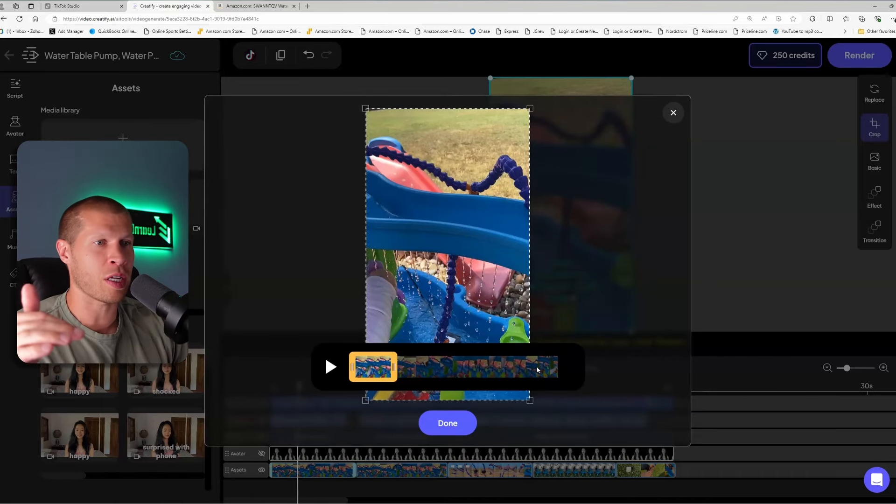
left_click_drag(377, 373, 440, 377)
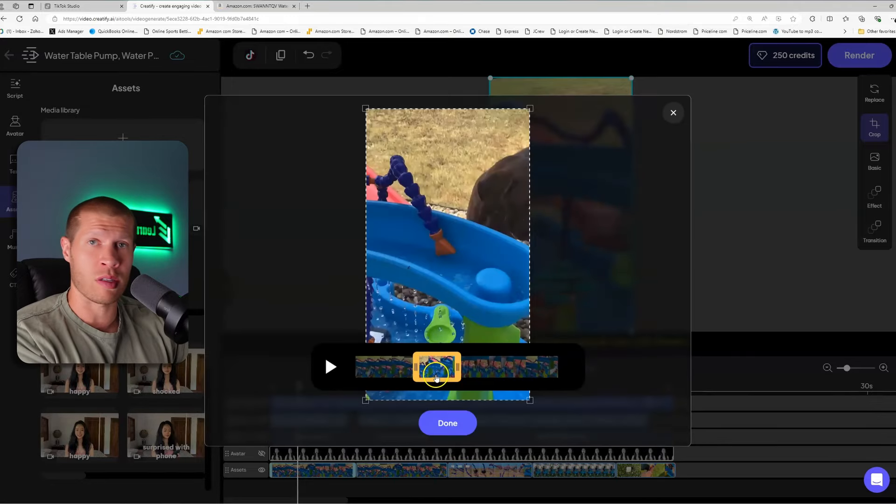
left_click_drag(459, 372, 368, 376)
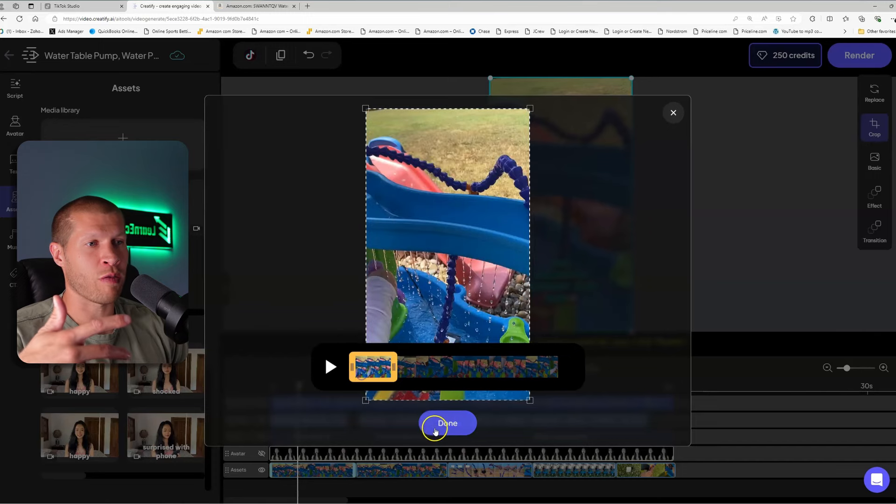
left_click(435, 430)
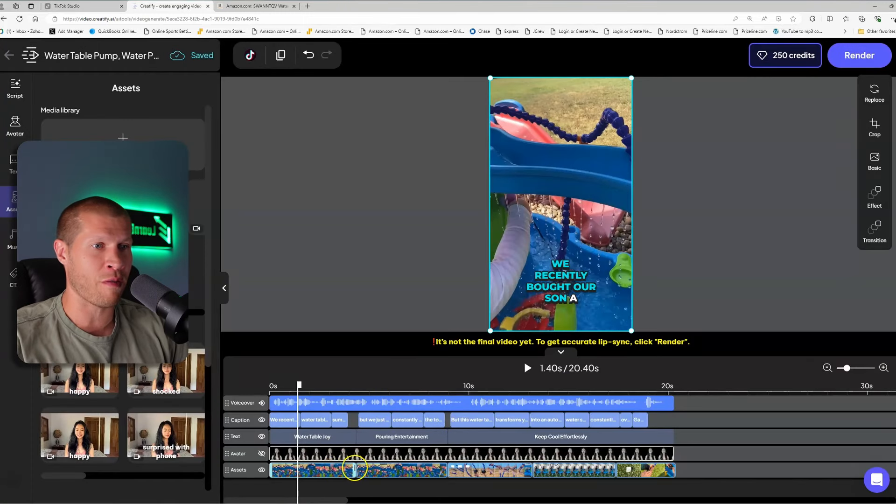
Shorten the opening water table clips and trim the third pump clip to run from about 6.5 s to 9.3 s
left_click_drag(355, 468, 338, 469)
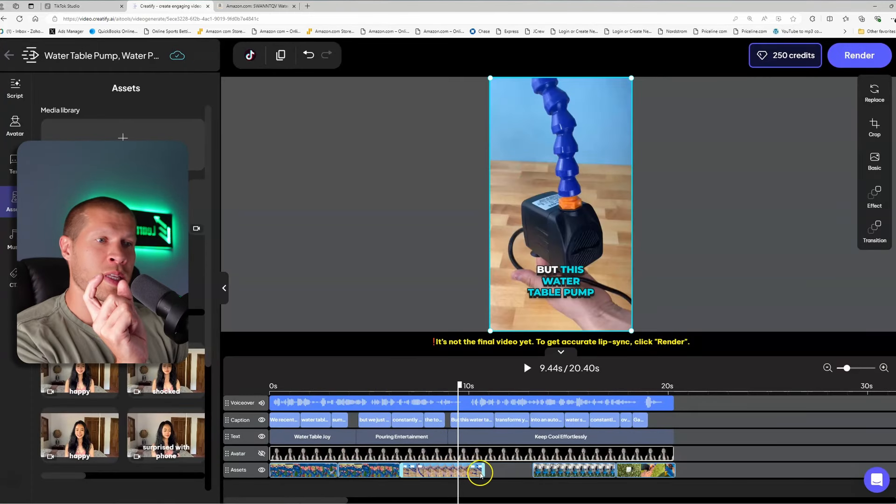
left_click_drag(480, 467, 452, 467)
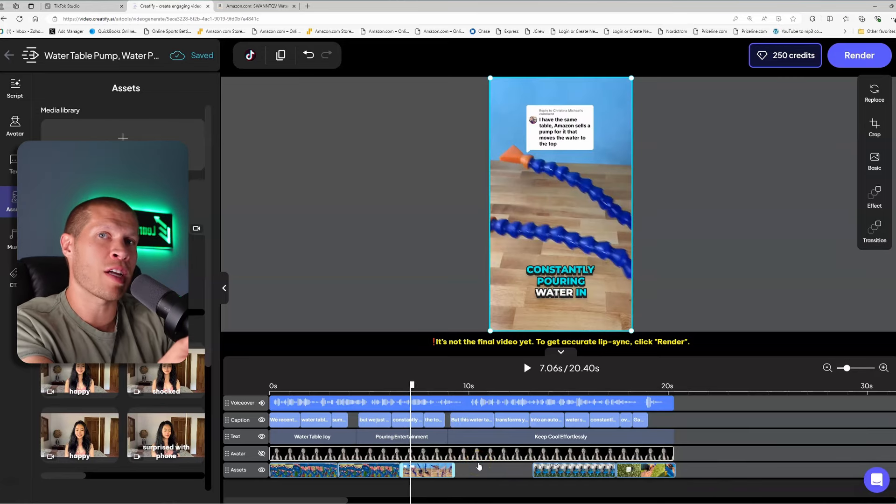